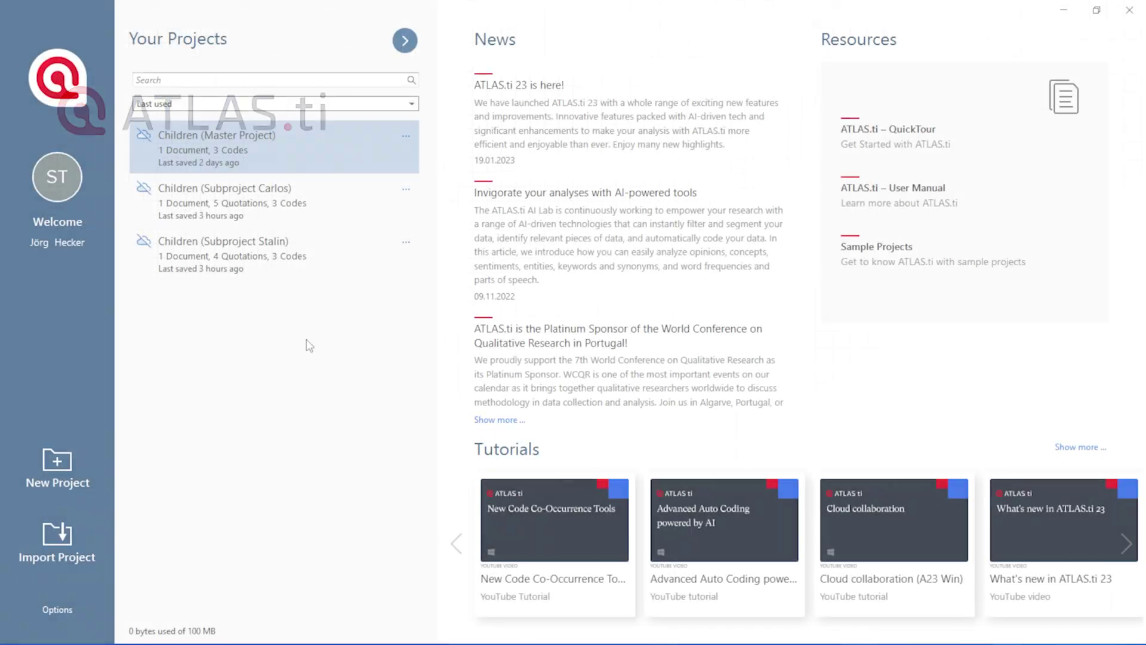
Open the Children (Master Project) project from Your Projects on the start screen.
{"action": "double_click", "coordinate": [267, 149]}
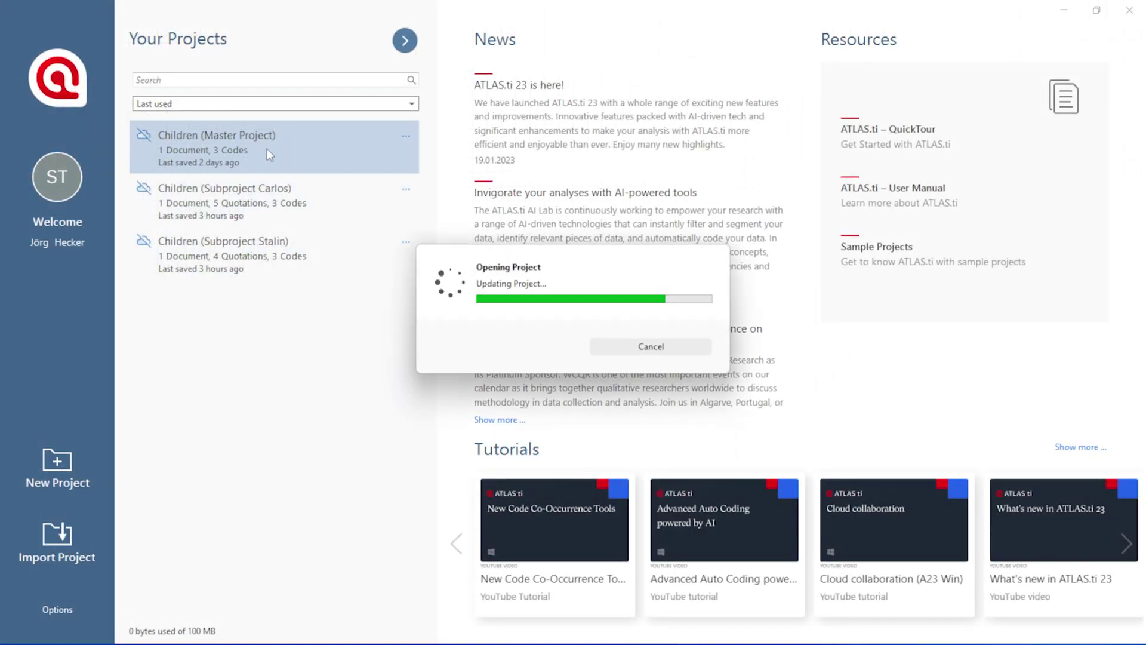
Go to File > Merge and choose Children (Subproject Carlos) as the merge source.
{"action": "left_click", "coordinate": [22, 28]}
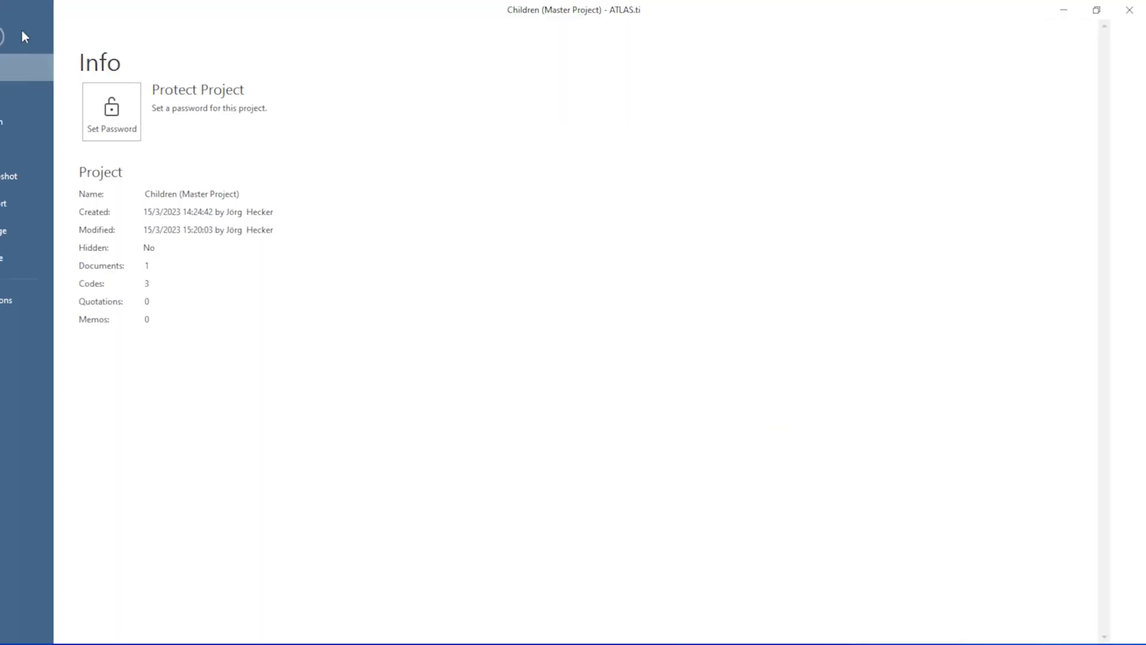
{"action": "left_click", "coordinate": [29, 230]}
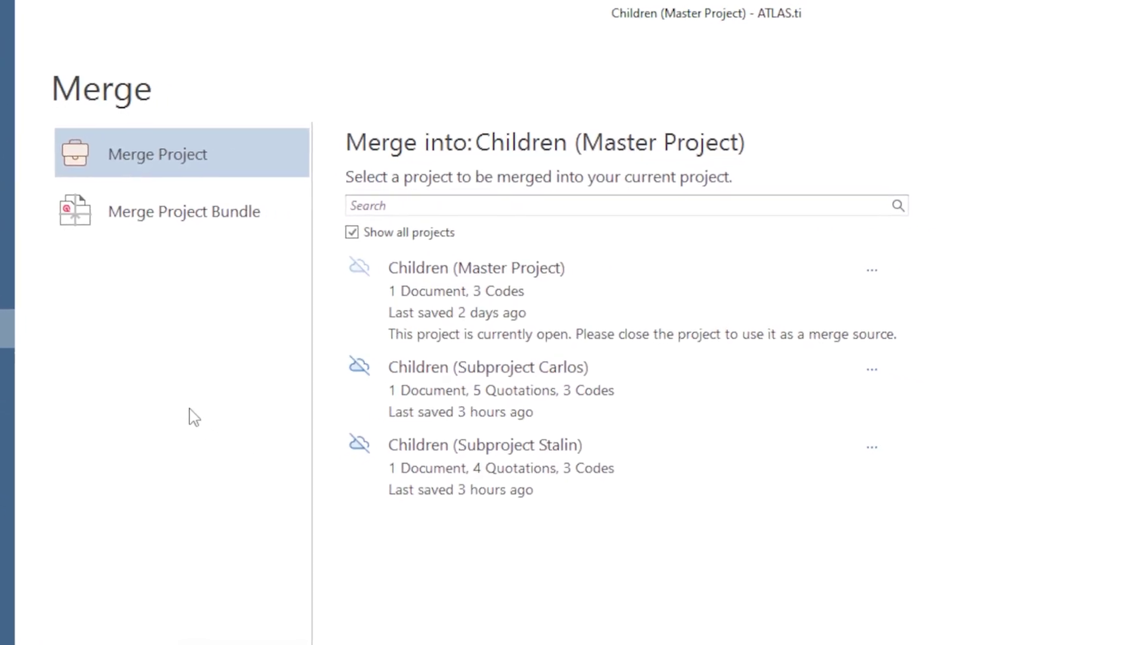
{"action": "left_click", "coordinate": [455, 392]}
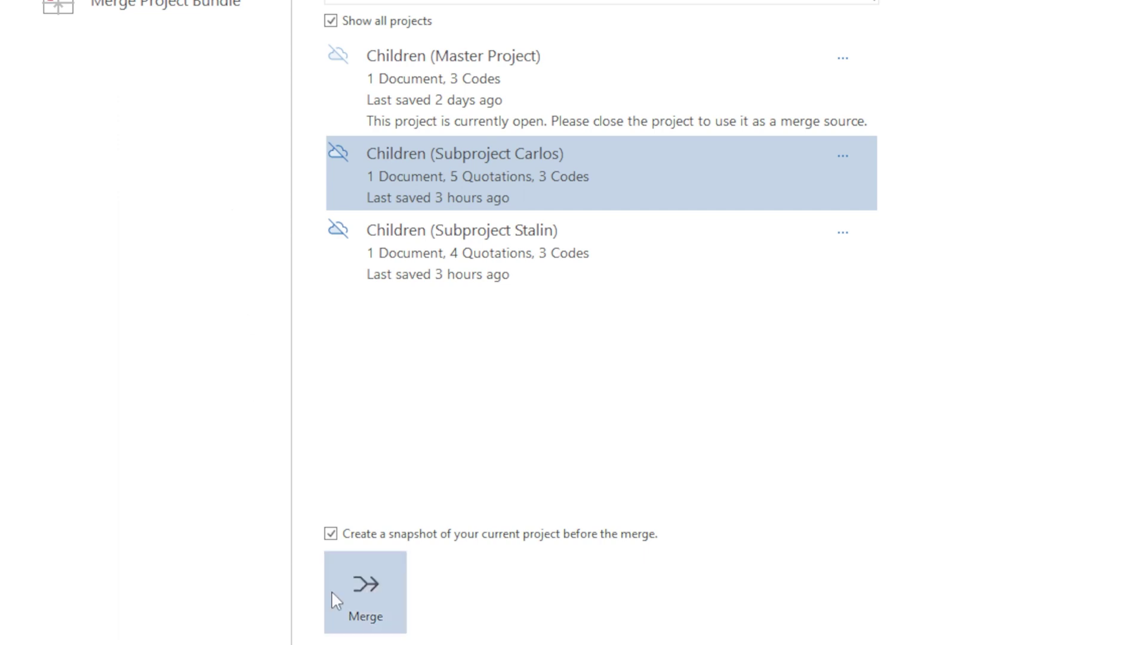
Merge Subproject Carlos into the master project with Keep selected, producing the Merge Report.
{"action": "left_click", "coordinate": [350, 605]}
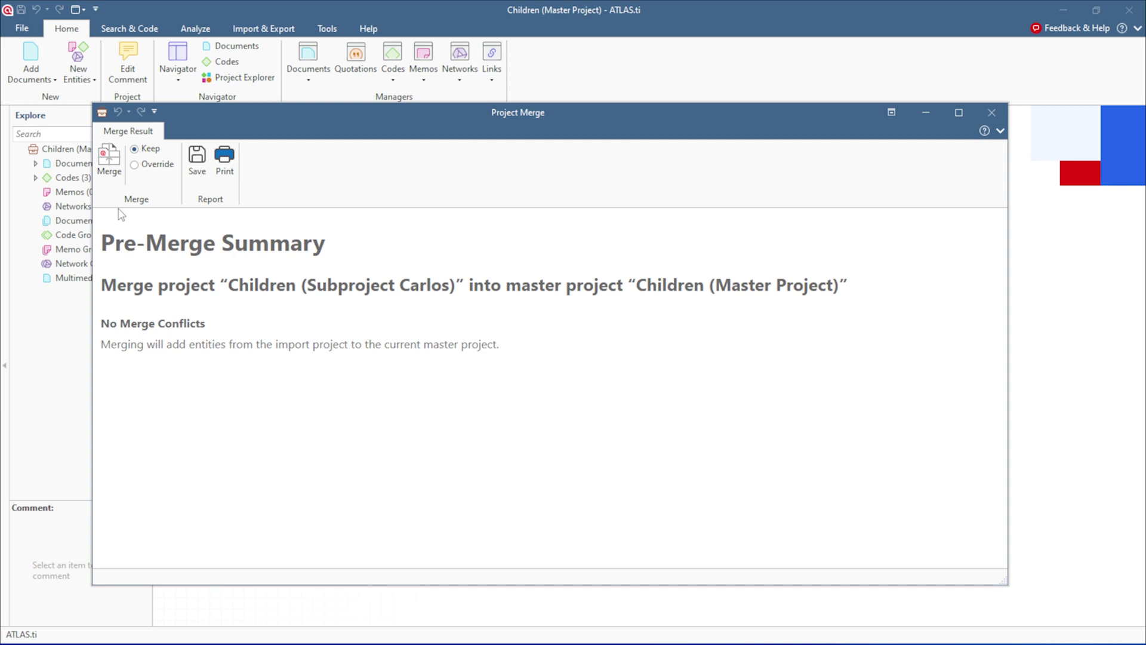
{"action": "left_click", "coordinate": [108, 161]}
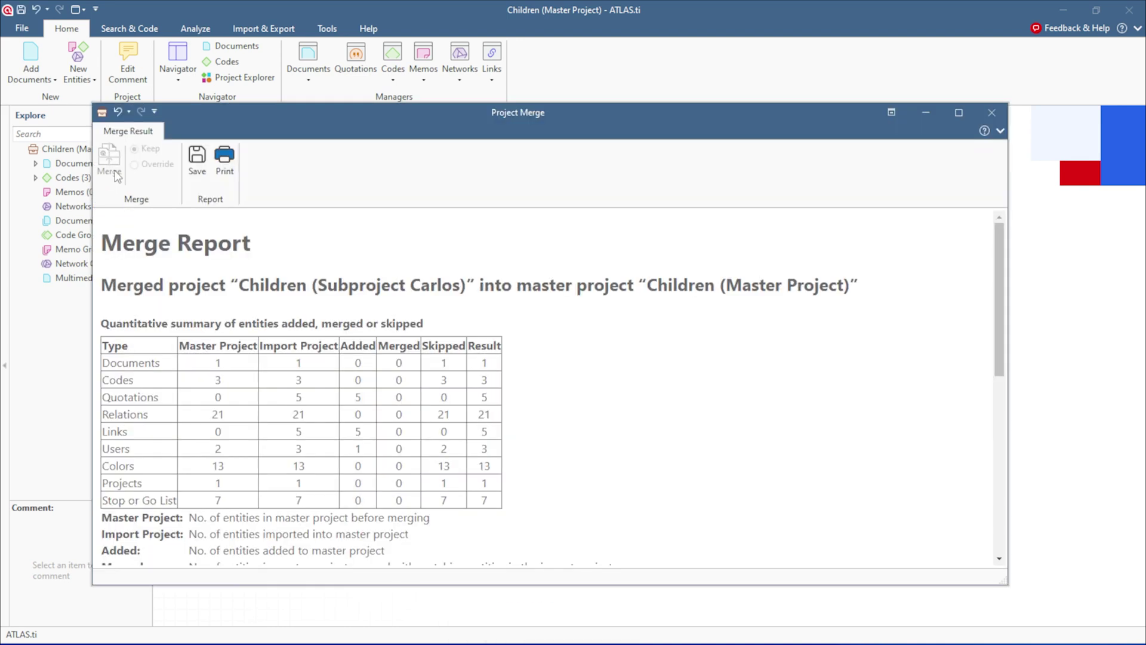
Close the Project Merge dialog showing the Merge Report.
{"action": "left_click", "coordinate": [988, 117]}
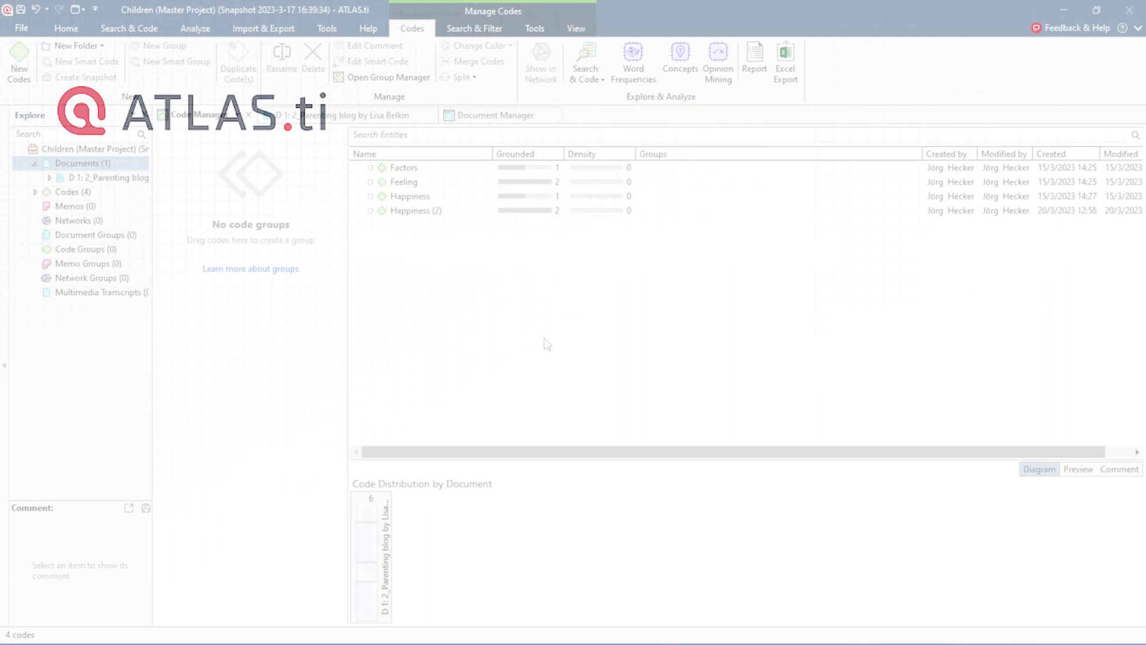
In Code Manager, merge Happiness (2) into the Happiness code via Merge Codes.
{"action": "left_click", "coordinate": [410, 196]}
{"action": "left_click", "coordinate": [414, 210], "text": "ctrl"}
{"action": "right_click", "coordinate": [414, 211]}
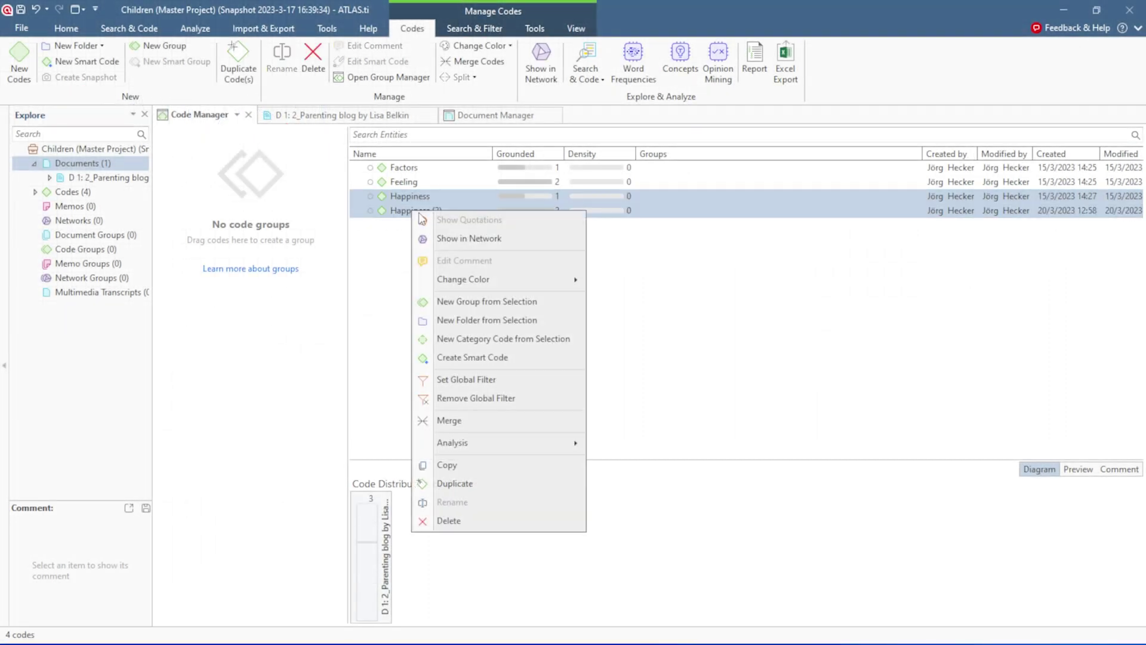
{"action": "left_click", "coordinate": [464, 424]}
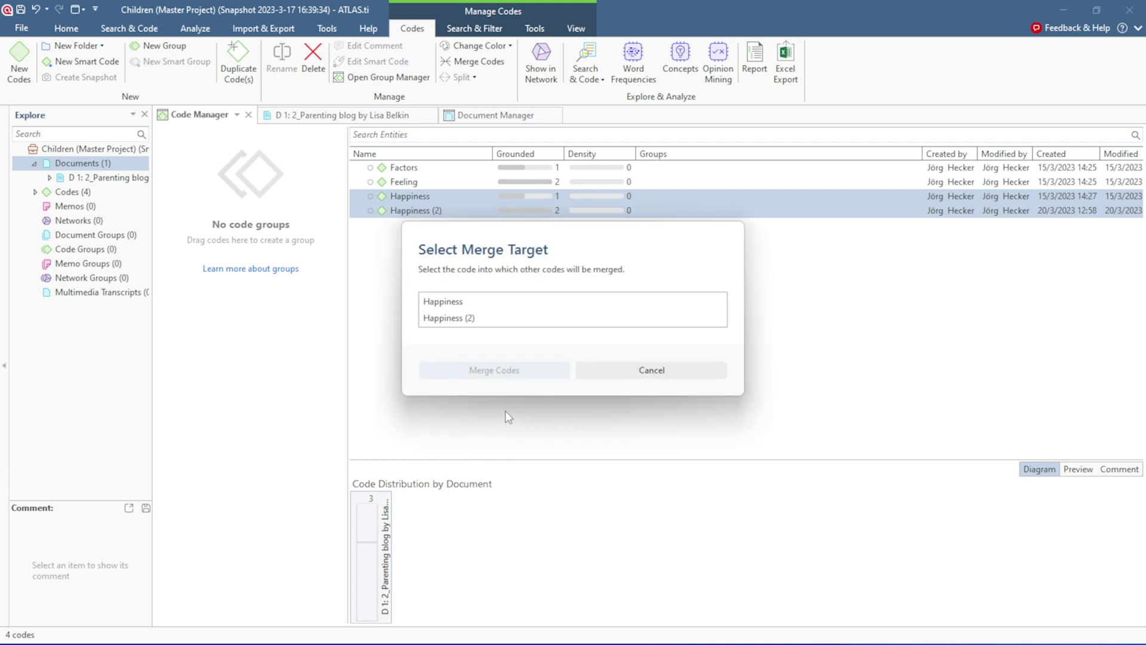
{"action": "left_click", "coordinate": [455, 302]}
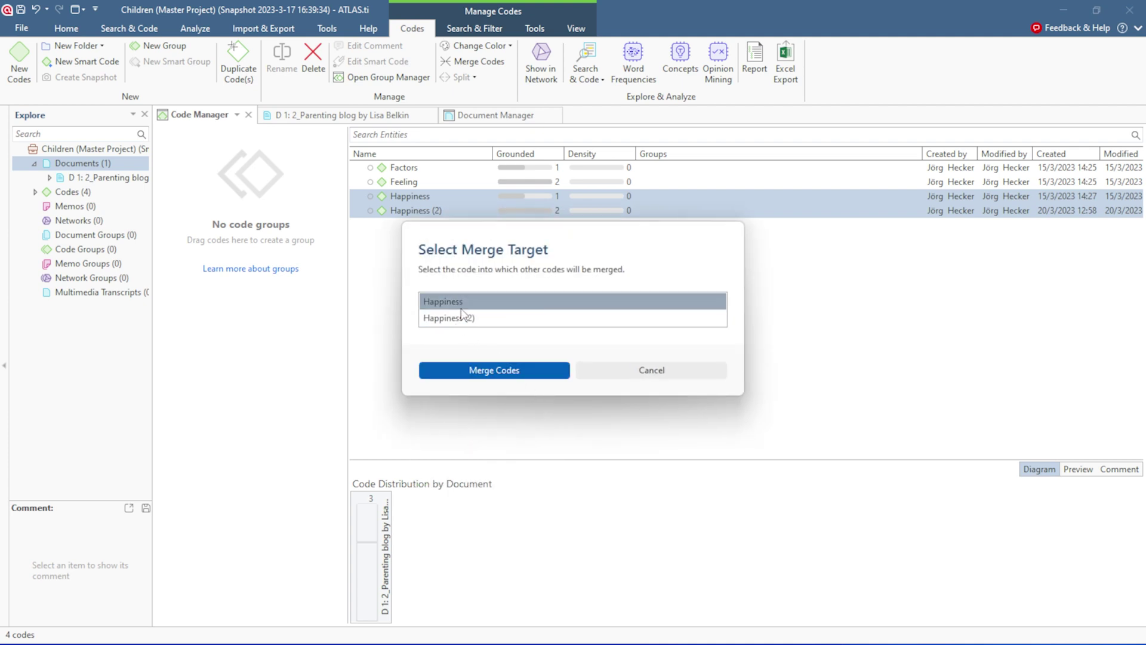
{"action": "left_click", "coordinate": [504, 377]}
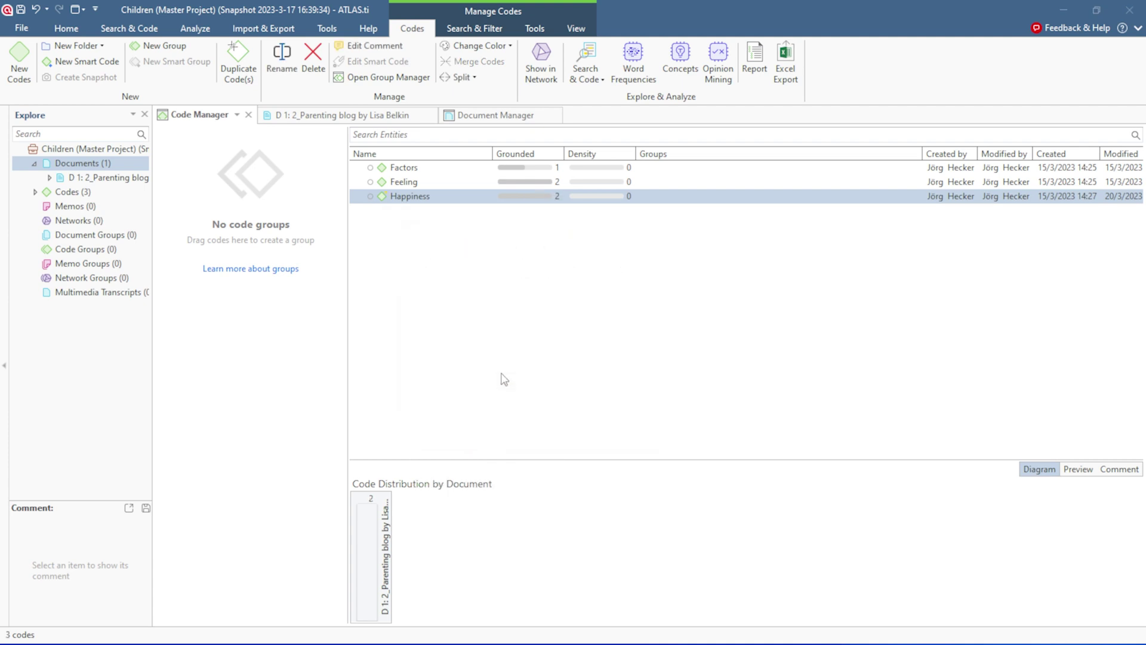